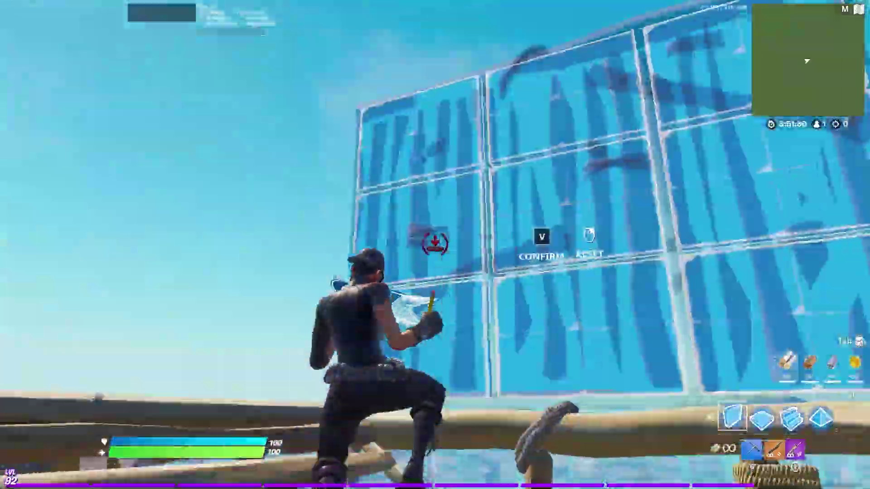
# Step: Edit another build piece, then swap between the pump shotgun and pickaxe
pyautogui.press('v')
# Step: Edit and confirm a wall, then place build pieces, floors, ramps and walls around the player
pyautogui.click(435, 244)
pyautogui.click(435, 245)
pyautogui.click(435, 244)
pyautogui.click(435, 245)
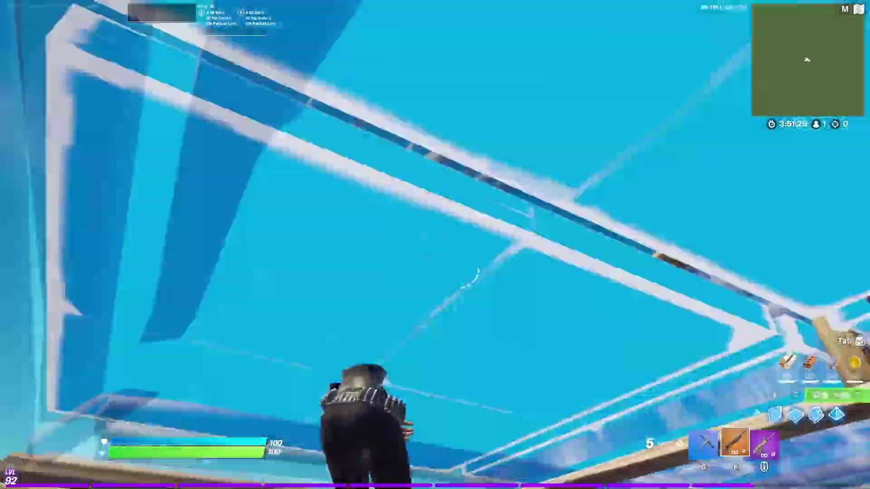
pyautogui.click(435, 245)
pyautogui.click(434, 244)
pyautogui.press('v')
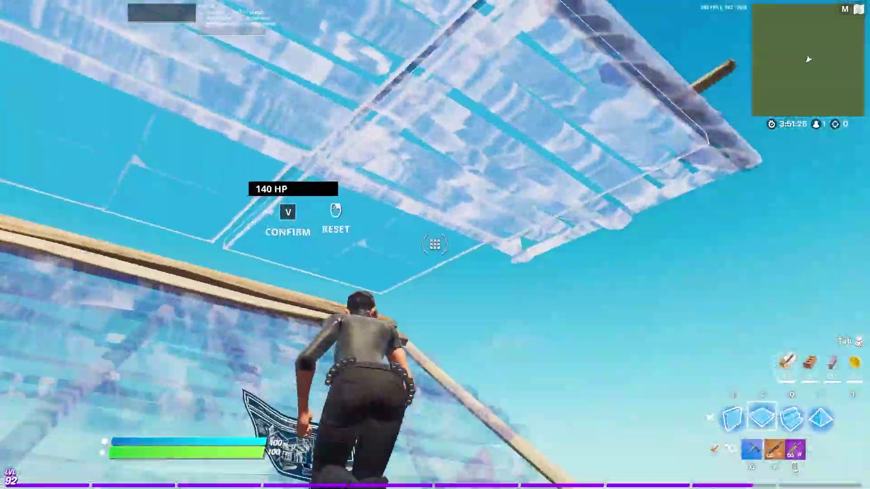
pyautogui.press('v')
pyautogui.press('f')
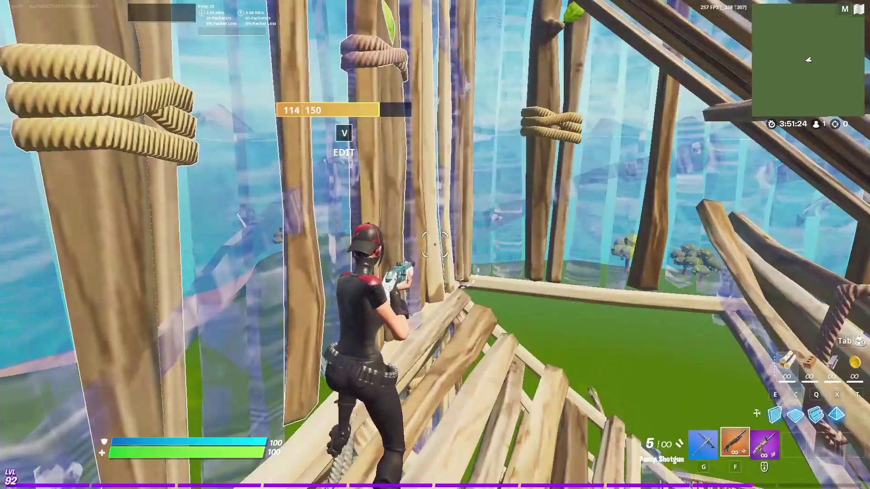
pyautogui.press('g')
pyautogui.press('f')
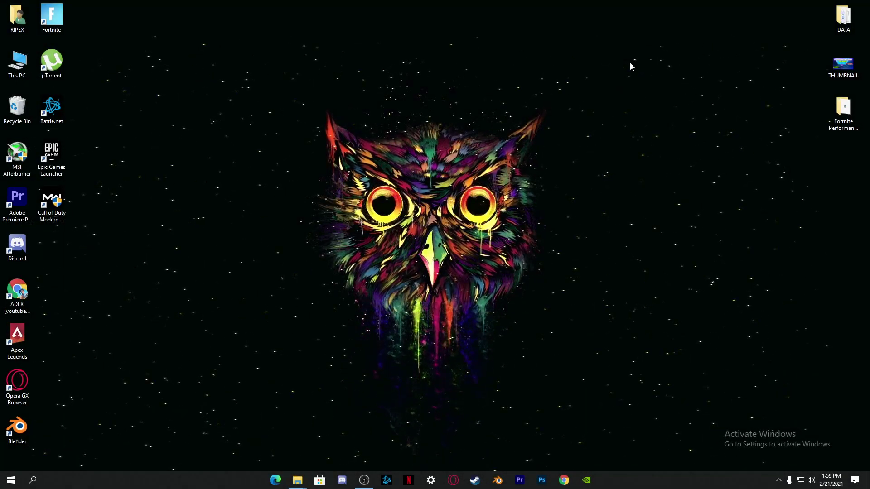
# Step: Drag the Fortnite Performance And FPS Boost Pack folder from the right edge to the desktop's upper left
pyautogui.moveTo(843, 118); pyautogui.dragTo(193, 133)
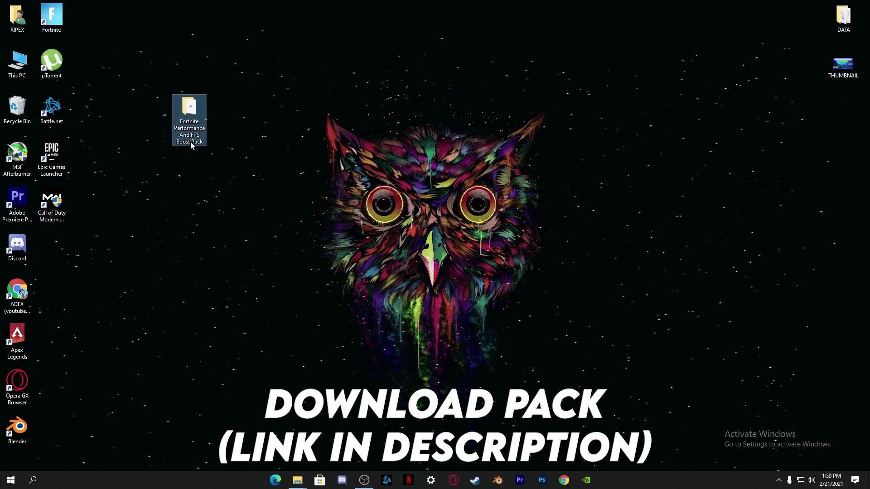
pyautogui.moveTo(191, 142)
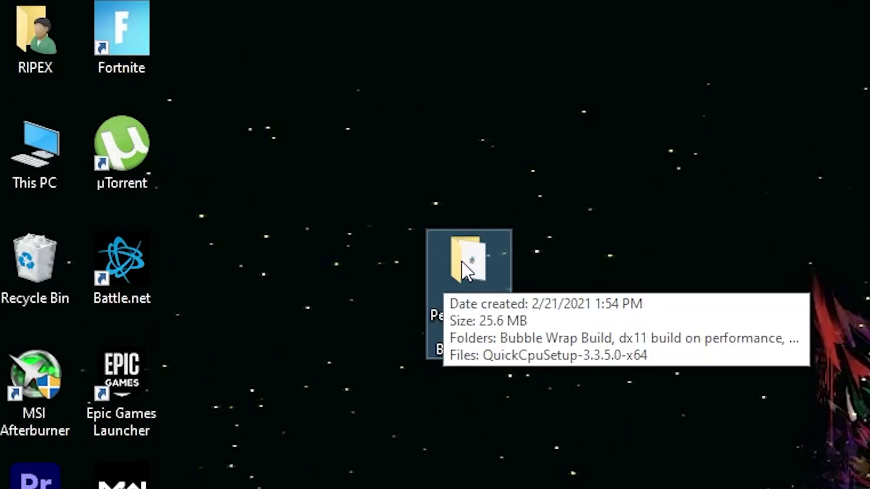
# Step: Open the Fortnite Performance And FPS Boost Pack folder and briefly select, then deselect, its four items
pyautogui.doubleClick(473, 251)
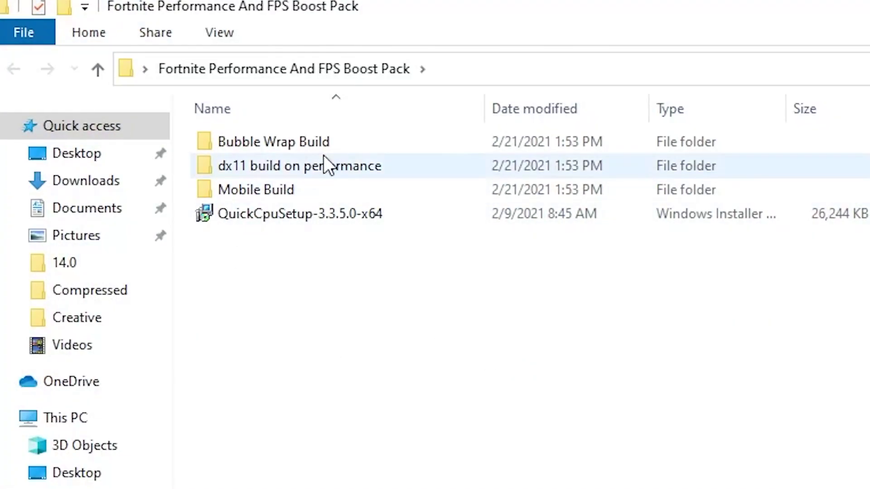
pyautogui.moveTo(460, 324); pyautogui.dragTo(657, 155)
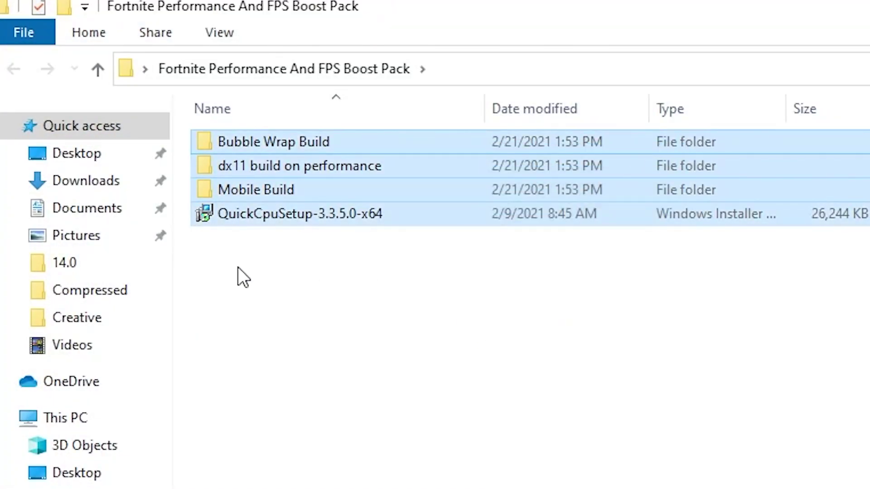
pyautogui.click(269, 263)
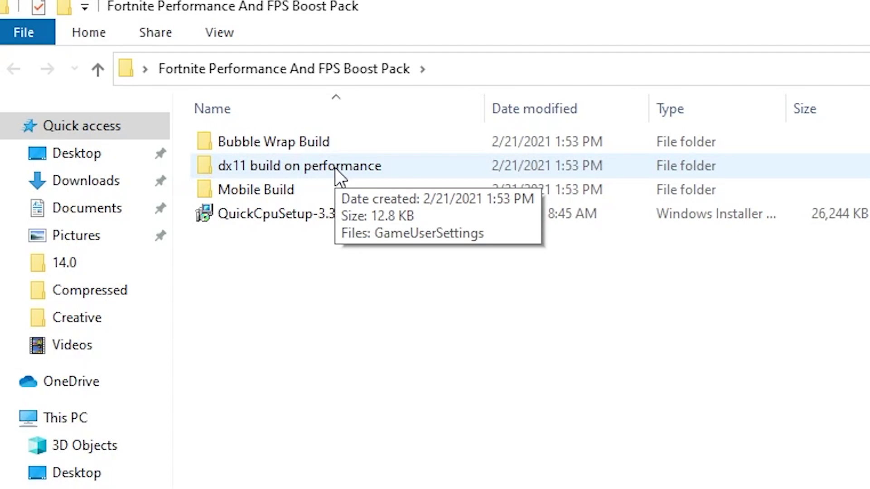
# Step: Open Bubble Wrap Build and copy its GameUserSettings file
pyautogui.moveTo(236, 131)
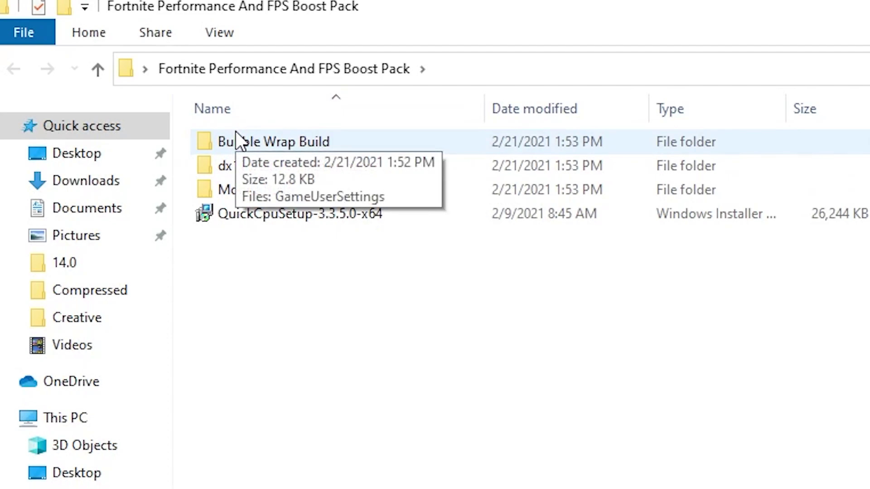
pyautogui.doubleClick(255, 133)
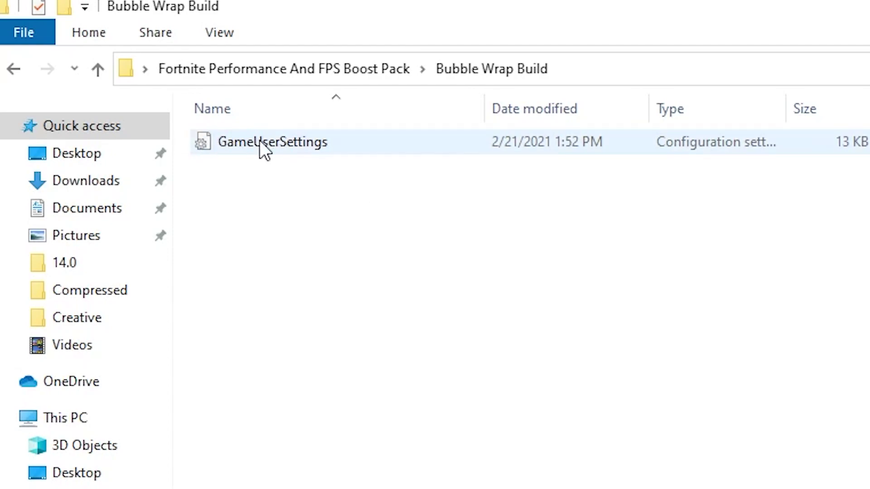
pyautogui.rightClick(259, 140)
pyautogui.click(129, 221)
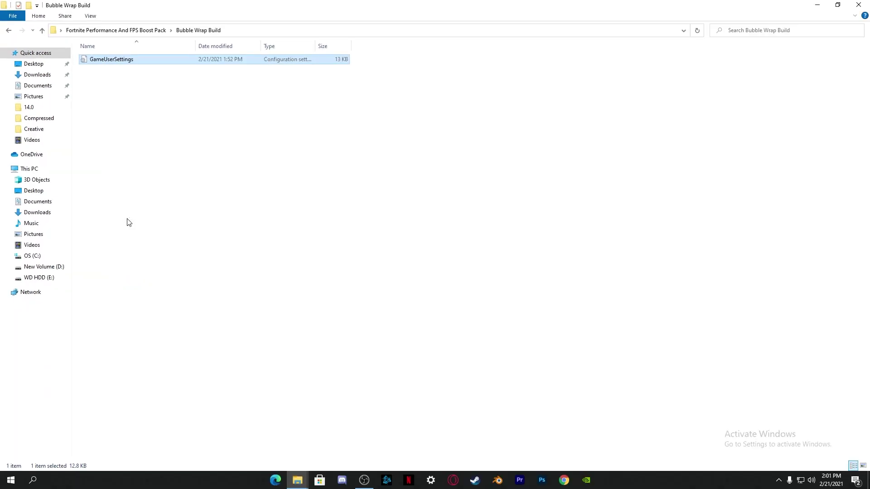
pyautogui.rightClick(109, 62)
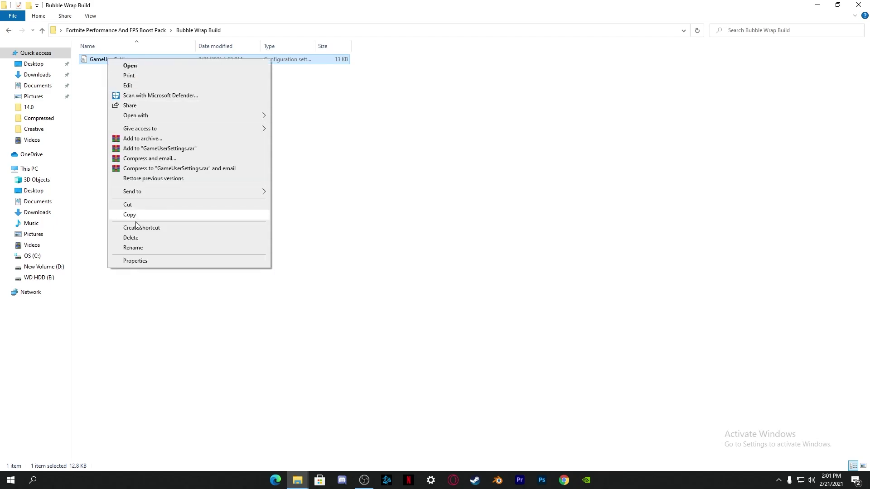
pyautogui.click(128, 86)
pyautogui.scroll(-10, 395, 228)
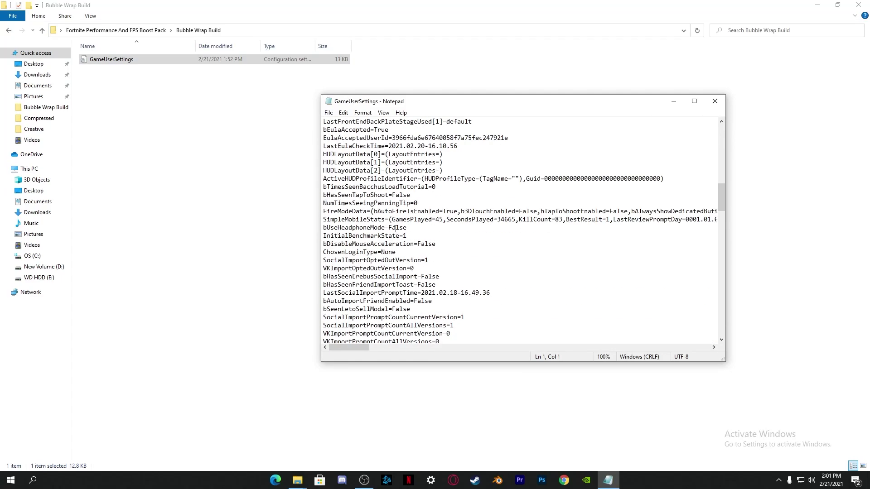
pyautogui.scroll(-5, 396, 228)
pyautogui.scroll(-15, 395, 229)
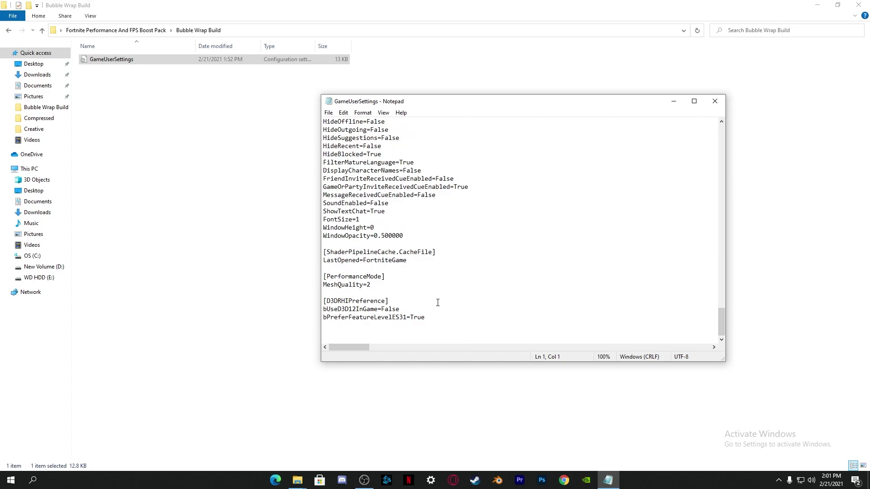
pyautogui.click(714, 101)
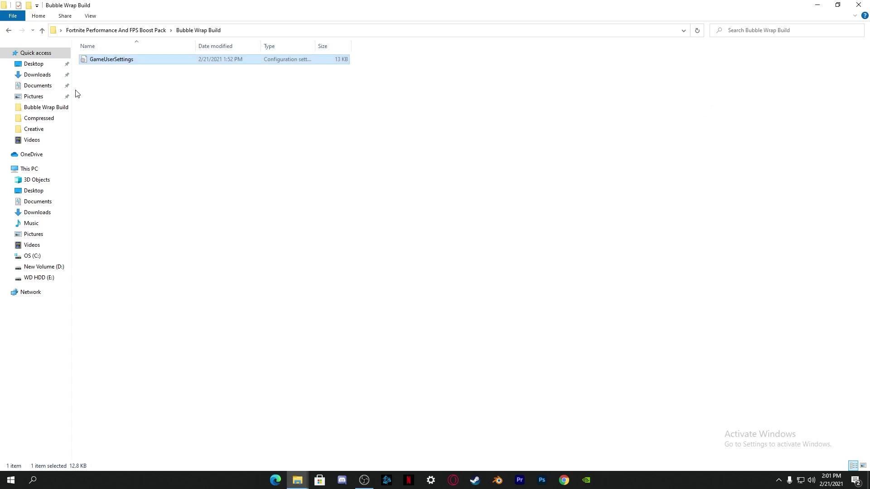
# Step: Copy GameUserSettings again, then run %LOCALAPPDATA% from the Run app to open AppData\Local
pyautogui.rightClick(96, 59)
pyautogui.click(116, 214)
pyautogui.click(34, 482)
pyautogui.write('run')
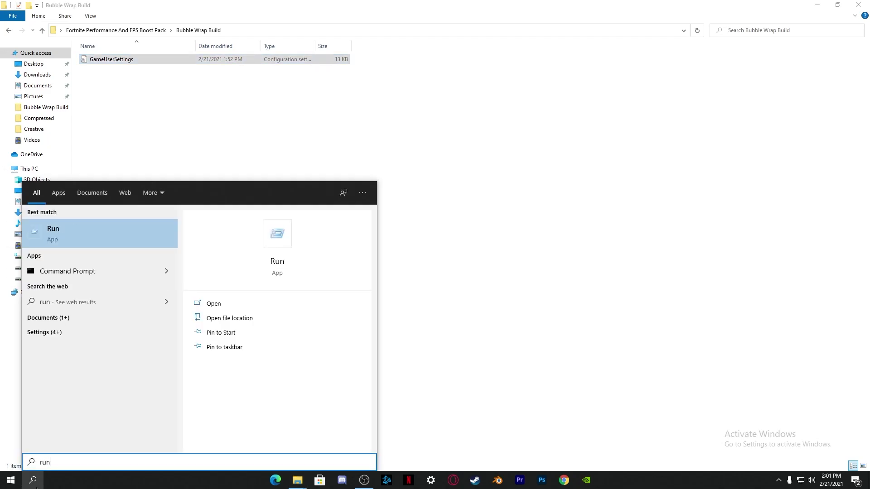
pyautogui.press('Return')
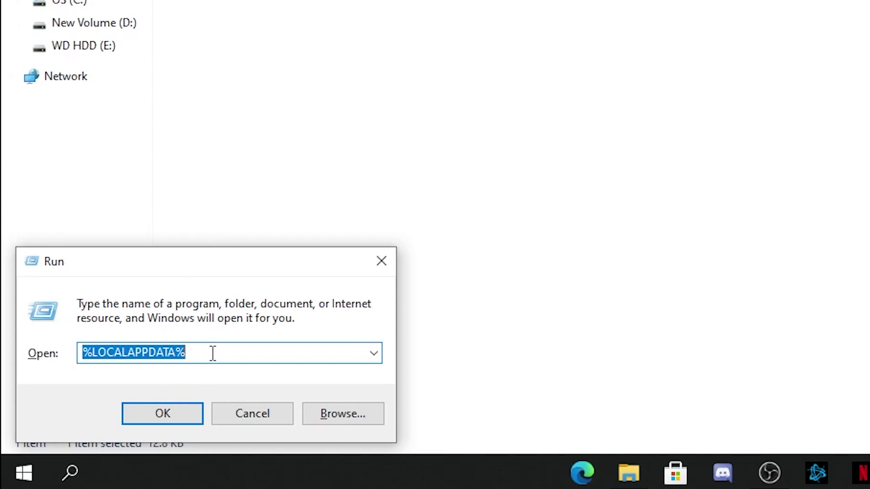
pyautogui.click(92, 352)
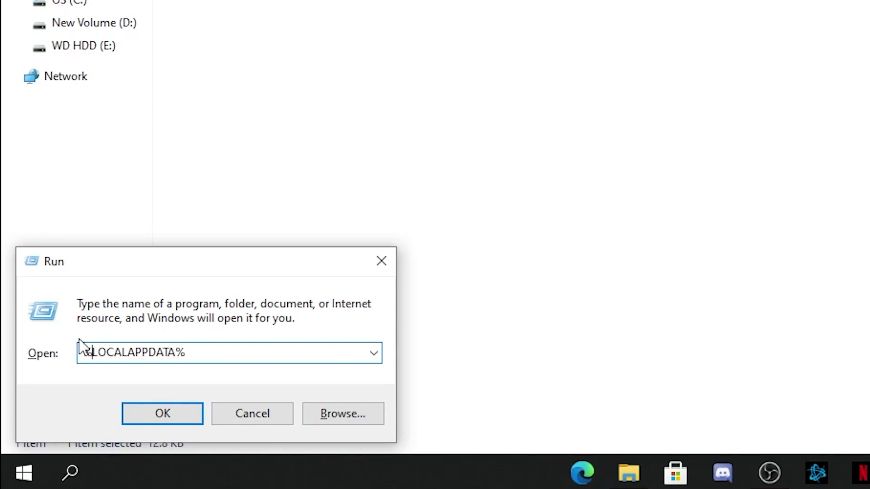
pyautogui.click(181, 414)
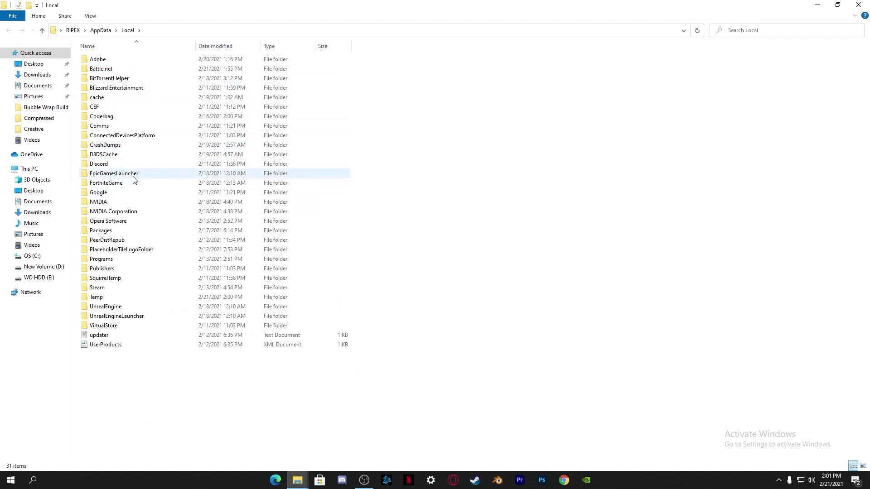
# Step: Paste GameUserSettings into FortniteGame\Saved\Config\WindowsClient, replacing the existing file
pyautogui.doubleClick(96, 183)
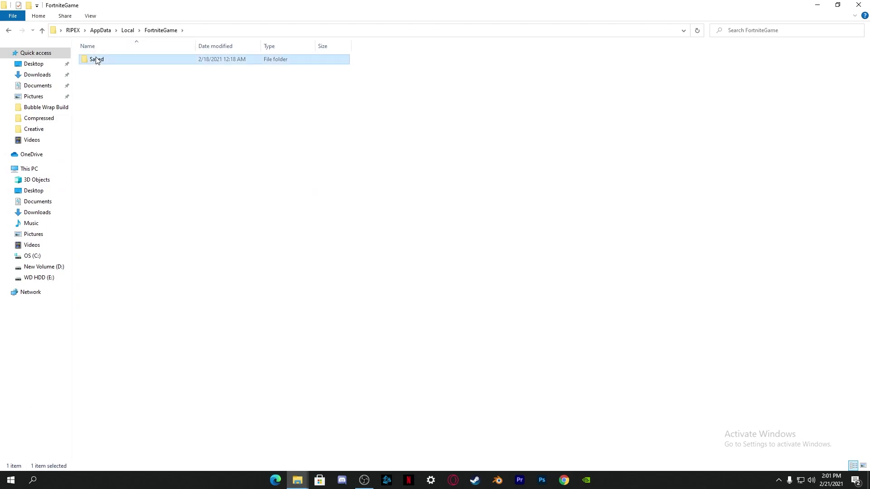
pyautogui.doubleClick(94, 58)
pyautogui.doubleClick(109, 68)
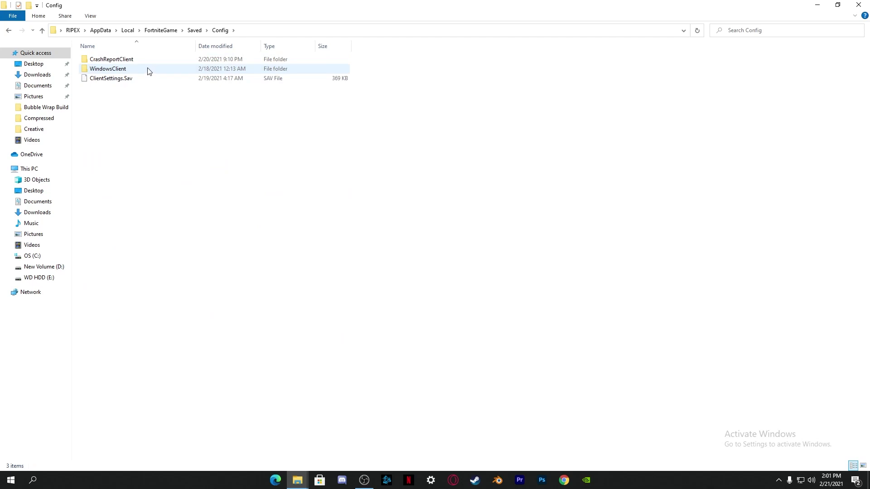
pyautogui.doubleClick(102, 69)
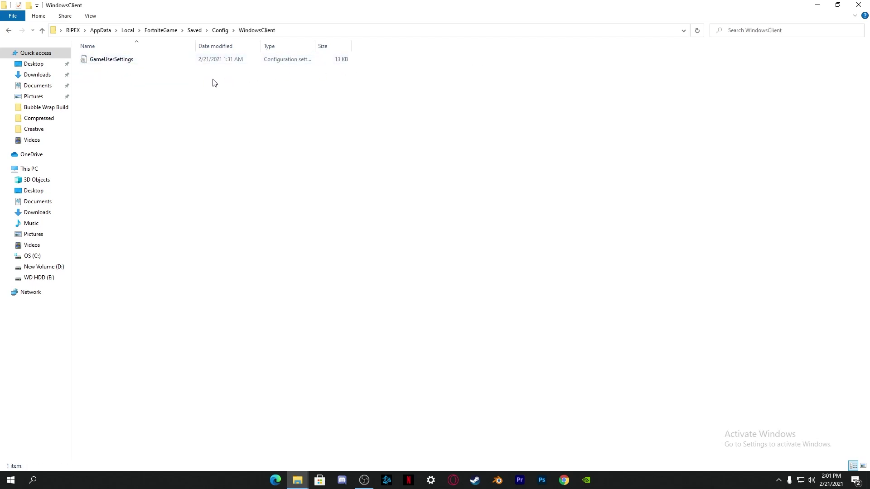
pyautogui.rightClick(91, 104)
pyautogui.click(110, 166)
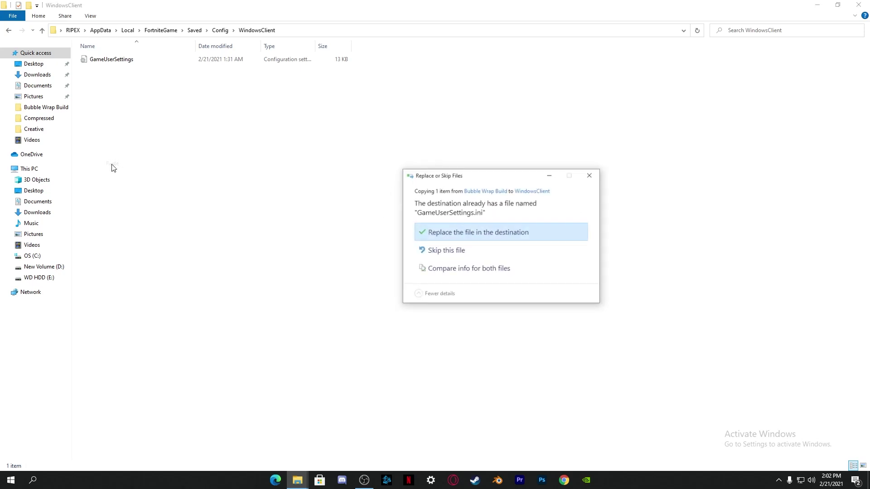
pyautogui.click(488, 222)
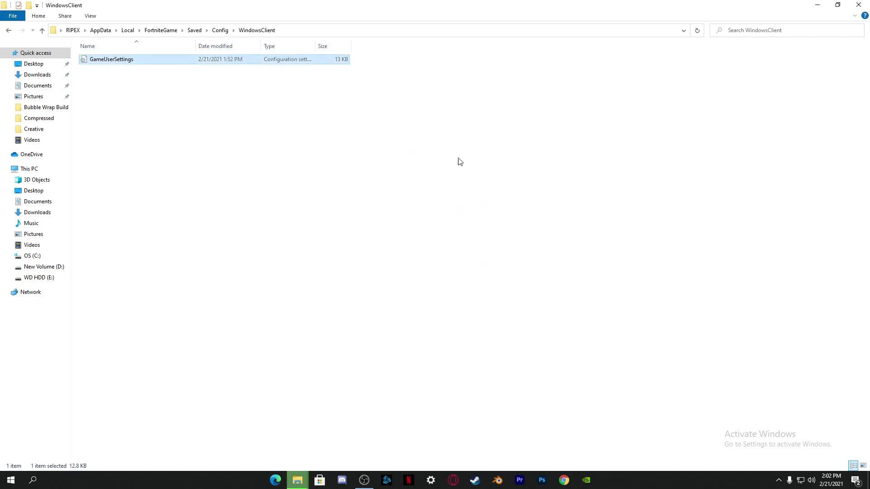
# Step: Open the Properties of the new GameUserSettings file
pyautogui.click(91, 86)
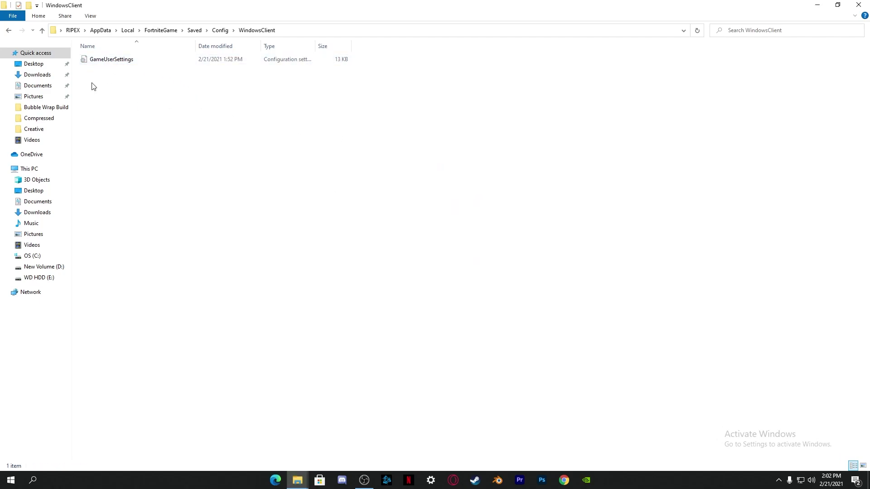
pyautogui.rightClick(100, 59)
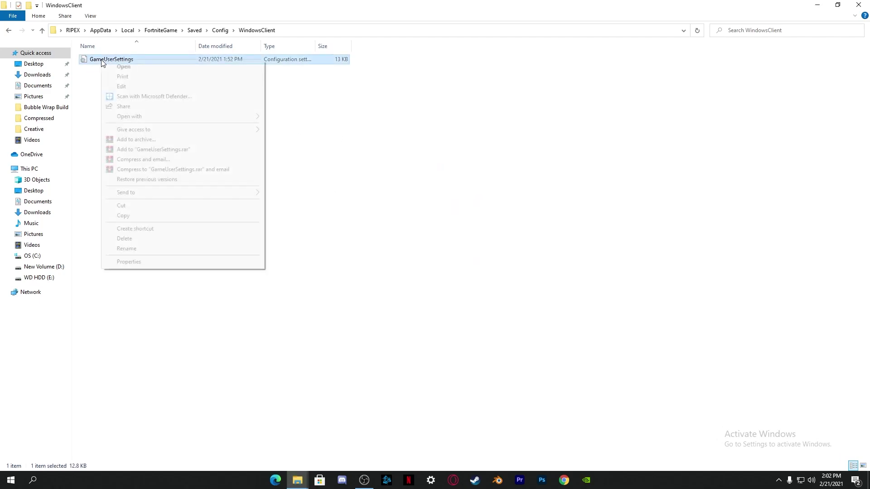
pyautogui.click(129, 262)
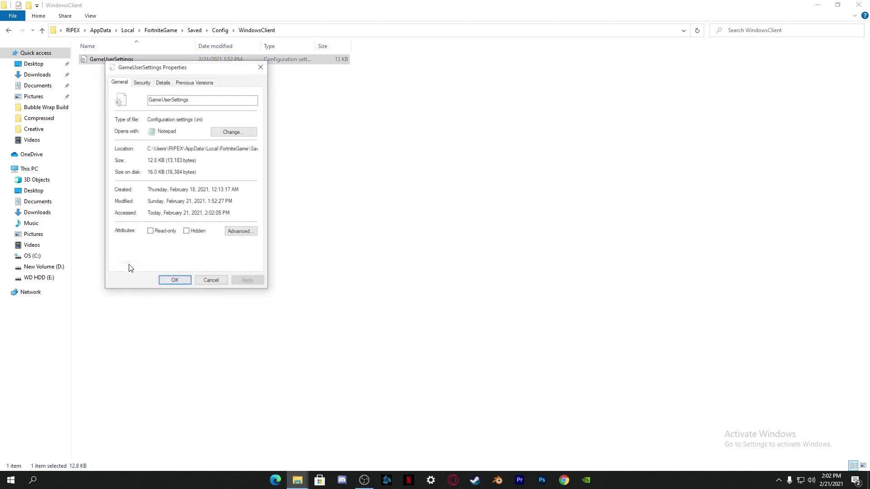
# Step: Set GameUserSettings to Read-only, apply it, and close the Properties dialog
pyautogui.click(153, 233)
pyautogui.click(257, 283)
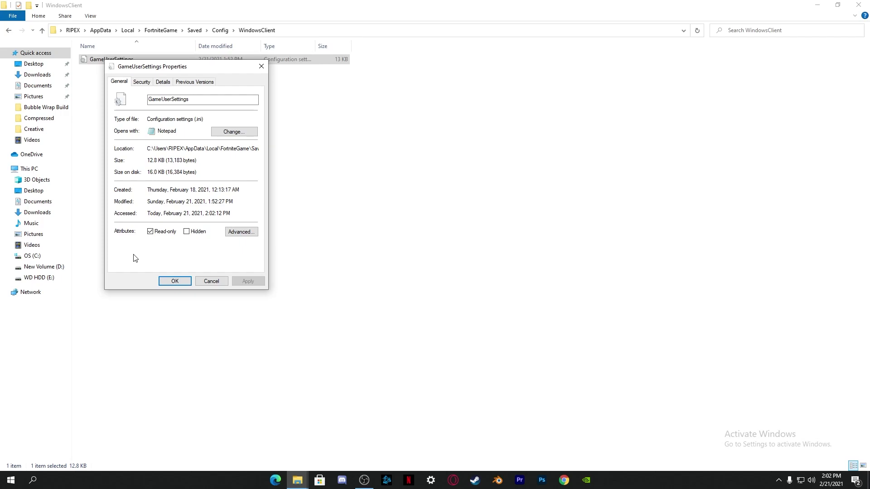
pyautogui.click(156, 232)
pyautogui.click(159, 234)
pyautogui.click(211, 282)
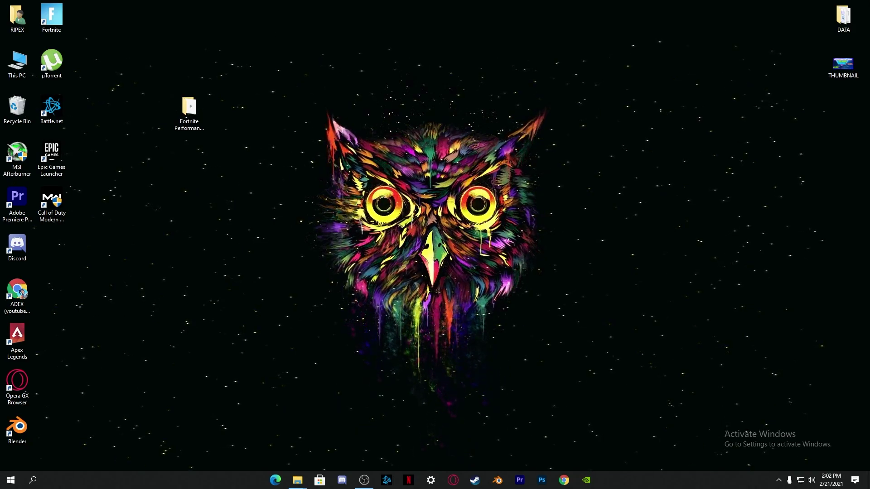
# Step: Launch Epic Games Launcher and open Fortnite's Installation Options from the Library
pyautogui.doubleClick(52, 160)
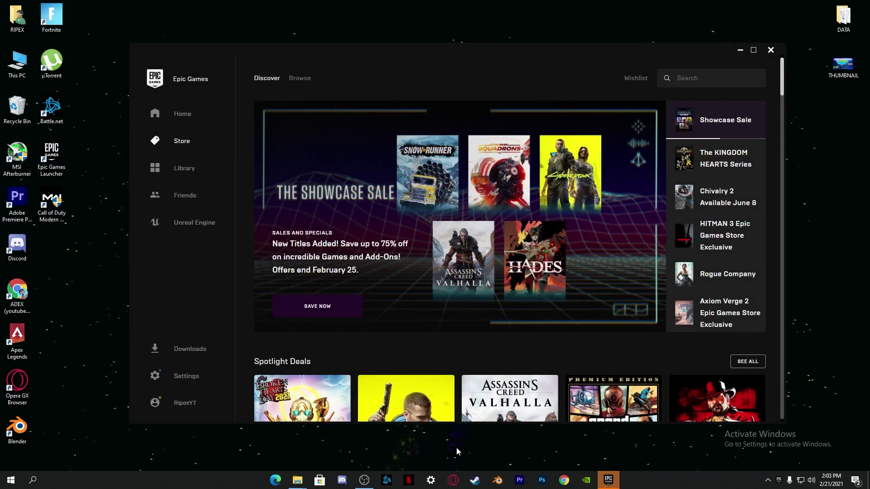
pyautogui.click(181, 173)
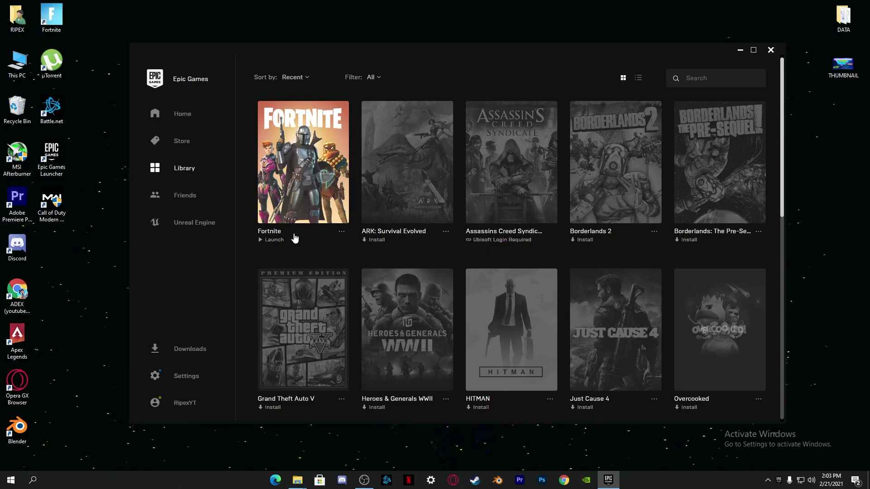
pyautogui.click(342, 232)
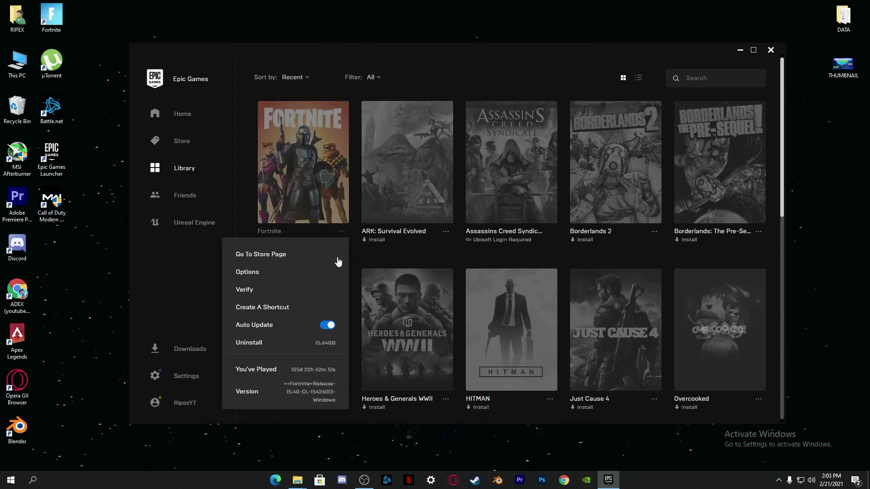
pyautogui.click(247, 272)
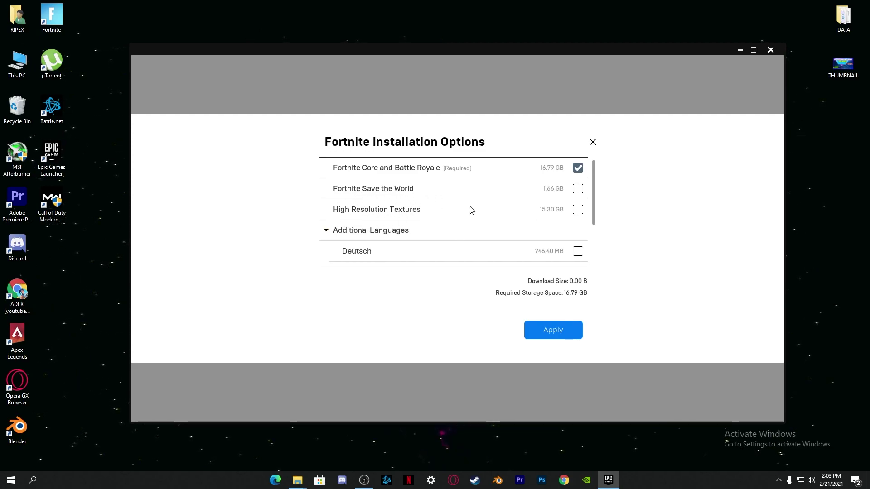
# Step: Keep only Fortnite Core and Battle Royale ticked, leaving Save the World and High Resolution Textures off
pyautogui.click(577, 189)
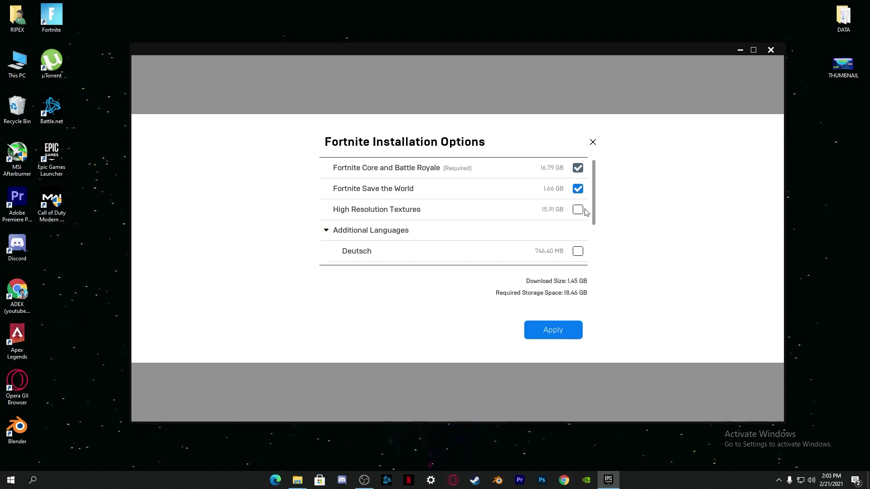
pyautogui.click(579, 211)
pyautogui.click(578, 210)
pyautogui.click(577, 189)
pyautogui.scroll(-2, 489, 216)
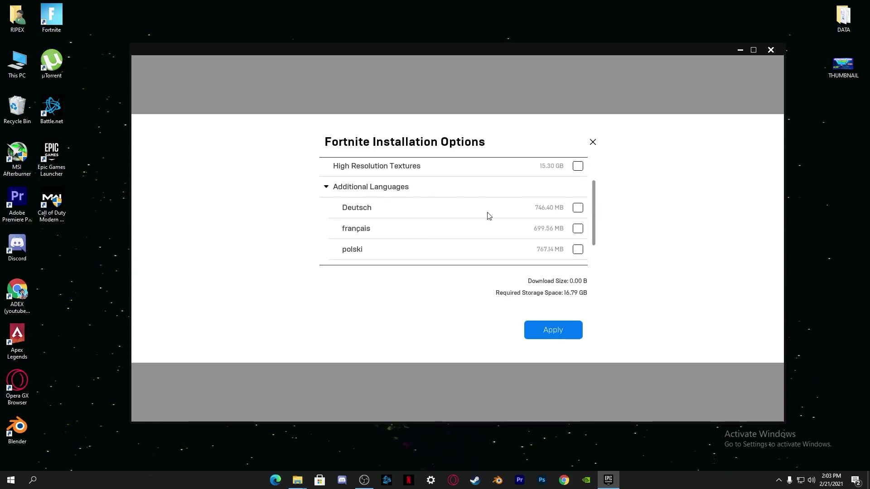
pyautogui.scroll(-1, 467, 215)
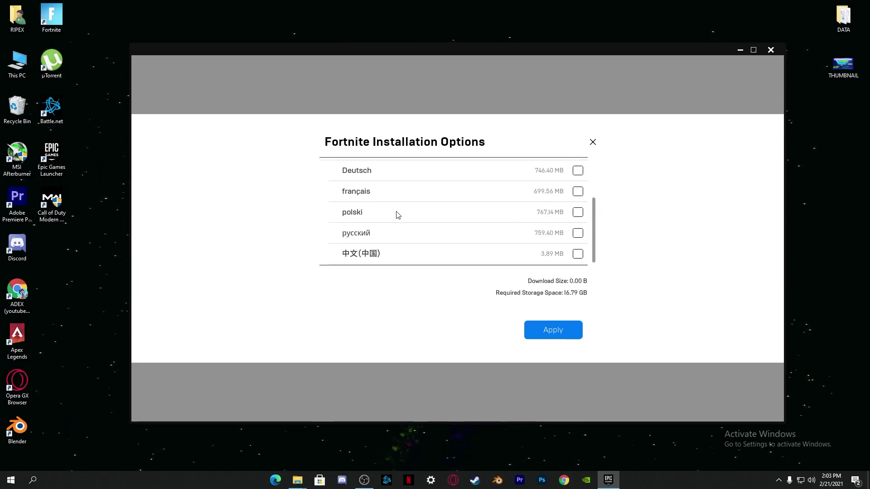
pyautogui.scroll(1, 394, 222)
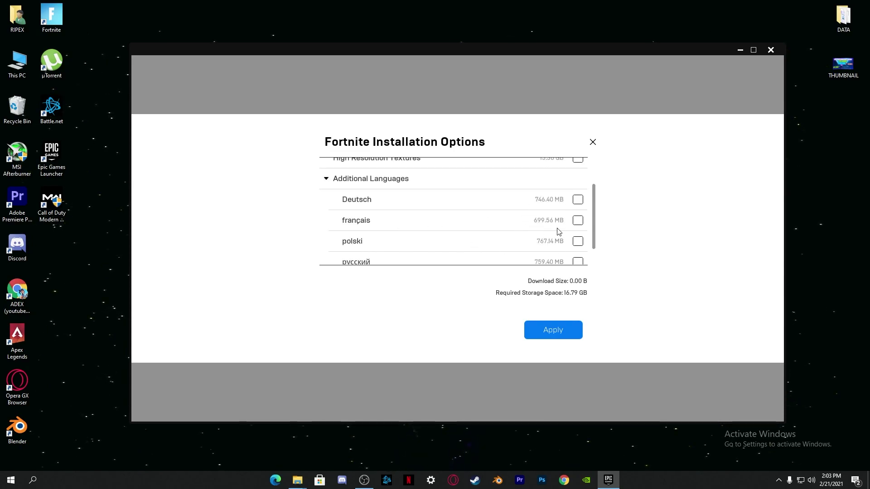
# Step: Collapse Additional Languages, apply the core-only install, and minimise the launcher
pyautogui.click(324, 179)
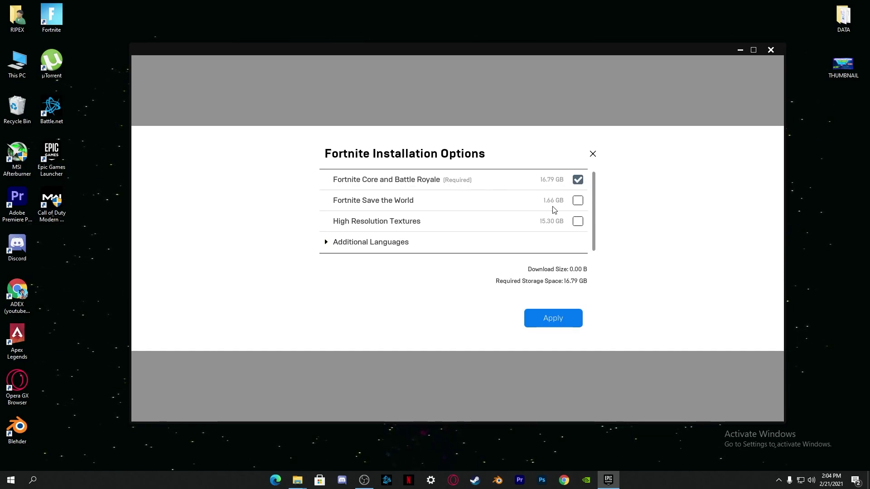
pyautogui.click(553, 323)
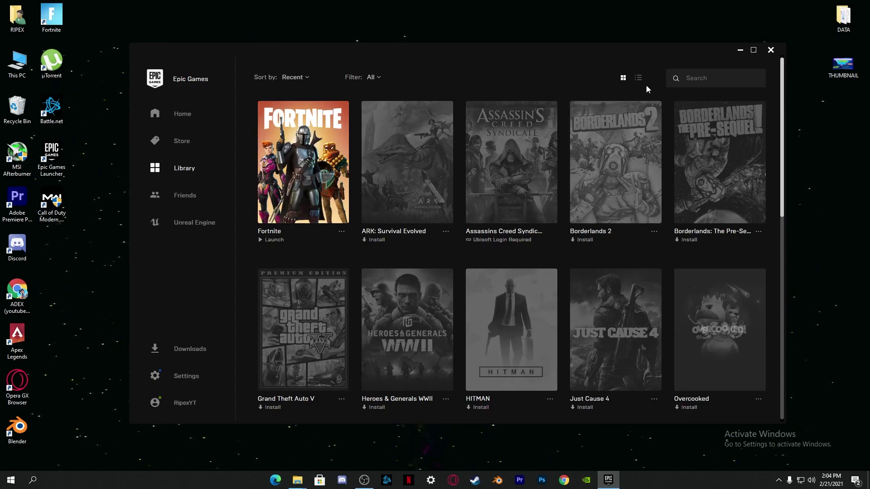
pyautogui.click(740, 50)
# Step: Open the boost pack folder, run QuickCpuSetup-3.3.5.0-x64, and advance the setup wizard
pyautogui.doubleClick(178, 123)
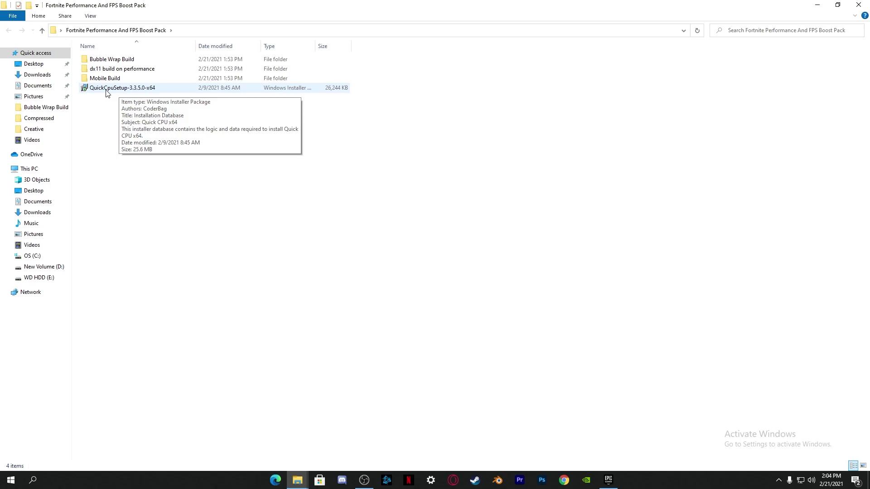
pyautogui.doubleClick(113, 90)
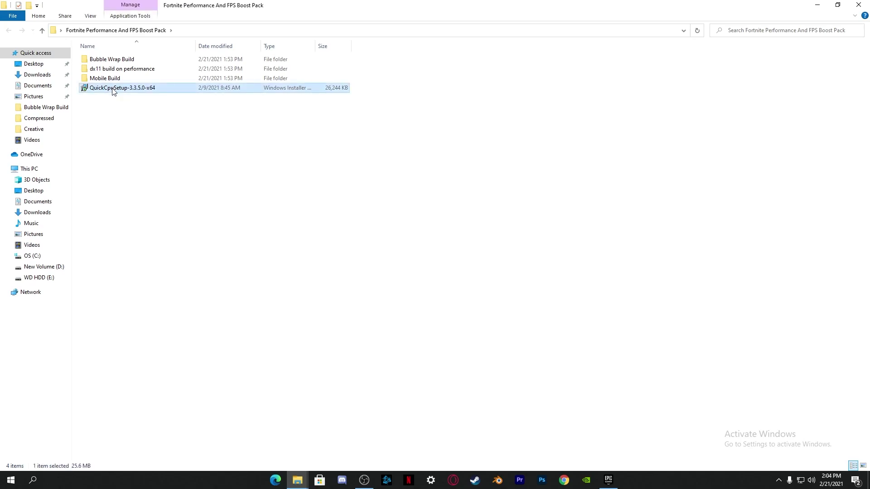
pyautogui.click(480, 311)
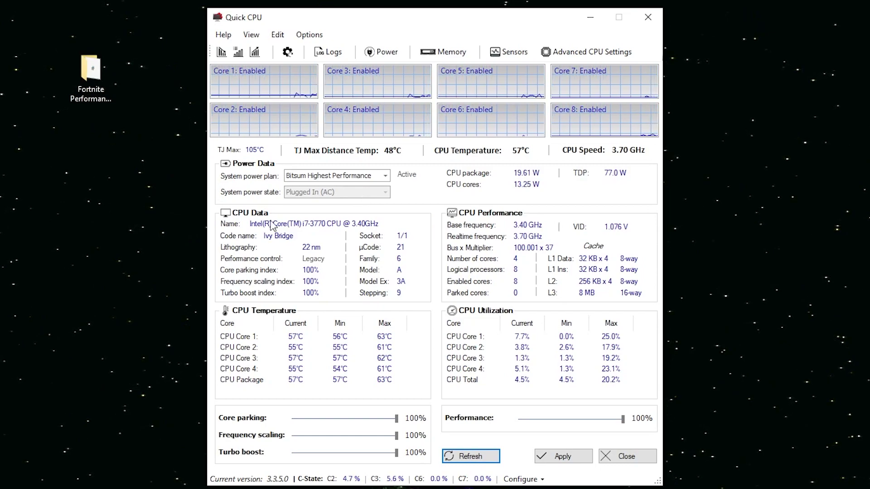
# Step: Choose Bitsum Highest Performance as the system power plan, after briefly trying High performance
pyautogui.click(384, 177)
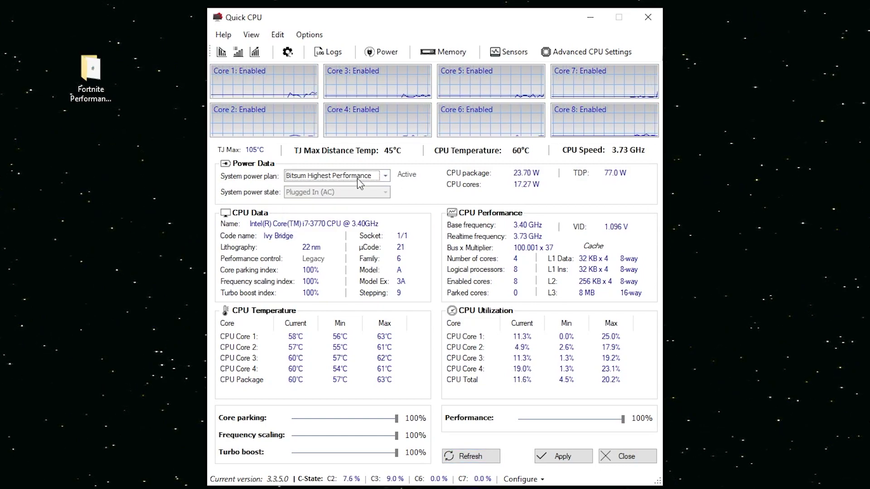
pyautogui.click(384, 176)
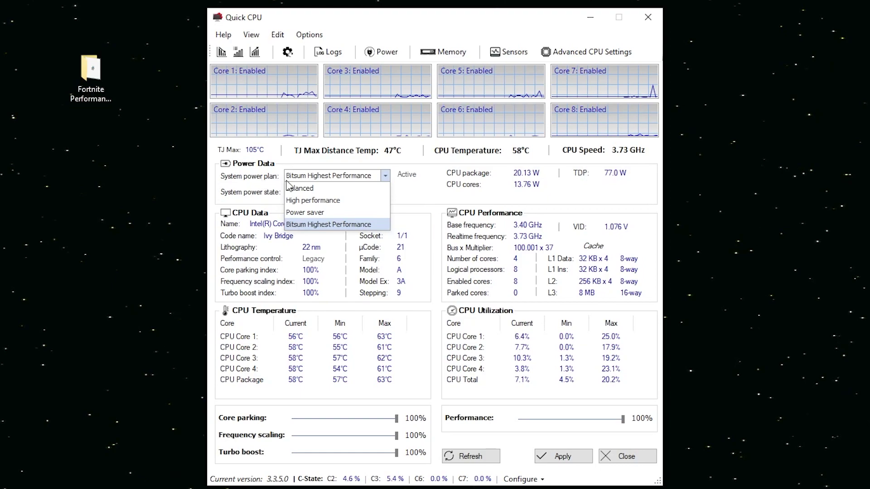
pyautogui.click(302, 226)
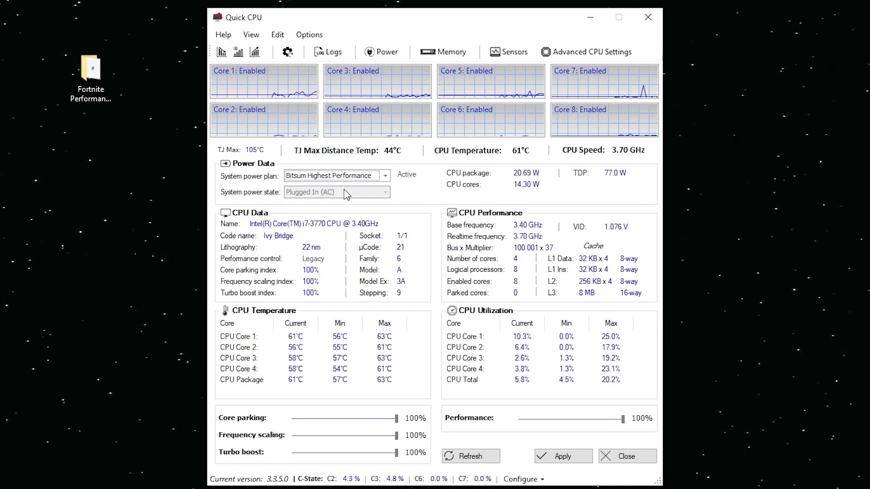
pyautogui.click(385, 176)
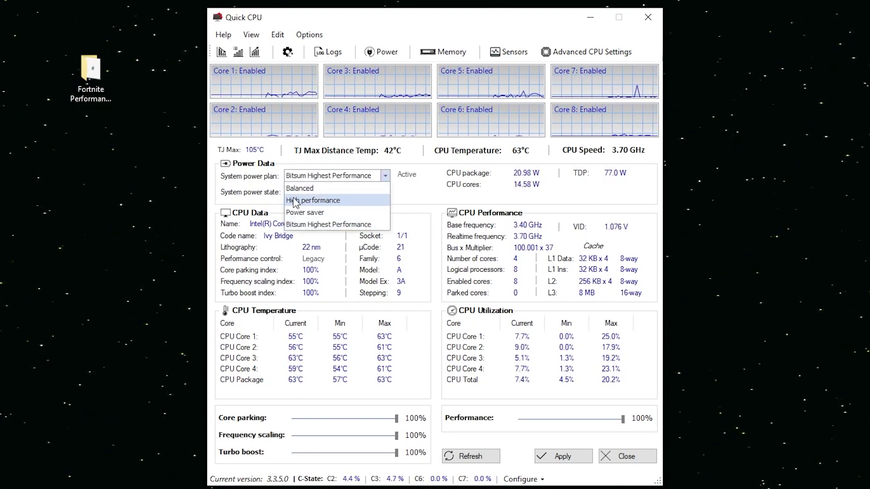
pyautogui.click(310, 201)
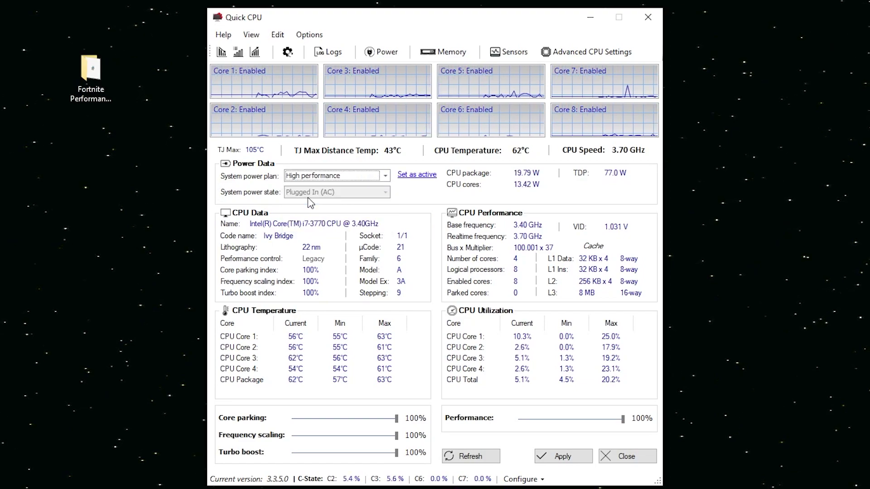
pyautogui.click(385, 176)
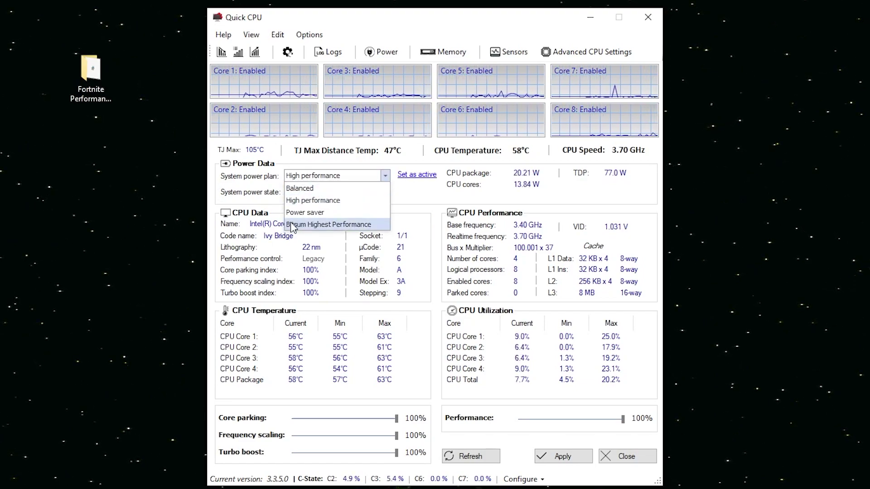
pyautogui.click(291, 225)
# Step: Make Bitsum Highest Performance active and apply the 100% CPU settings
pyautogui.click(408, 174)
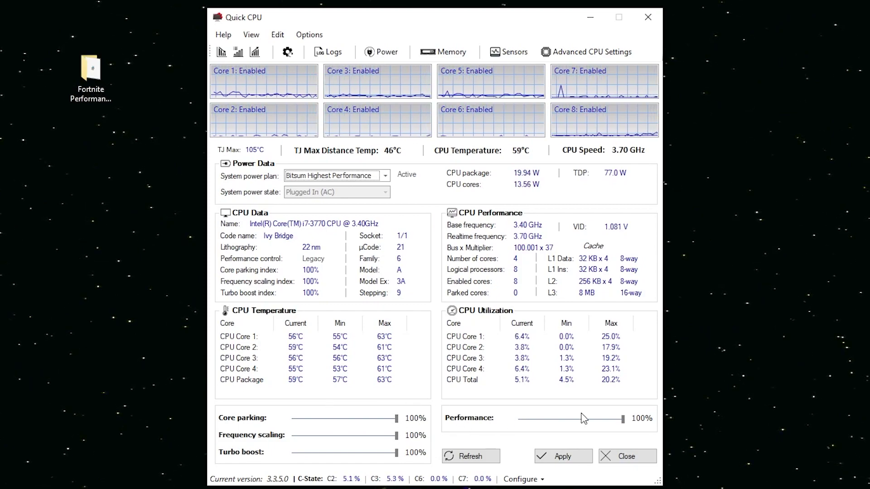
pyautogui.click(555, 454)
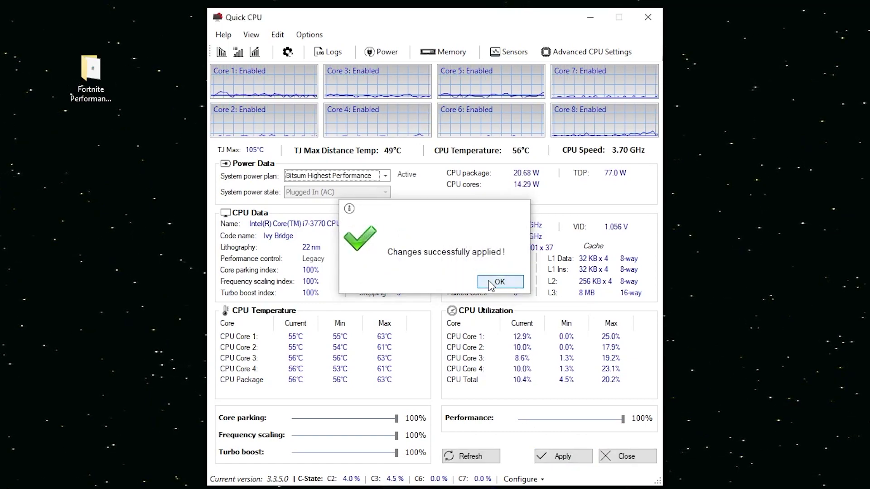
pyautogui.click(492, 283)
# Step: Apply the Max perf performance/energy policy to all cores, then close Advanced CPU Settings and minimise Quick CPU
pyautogui.click(557, 58)
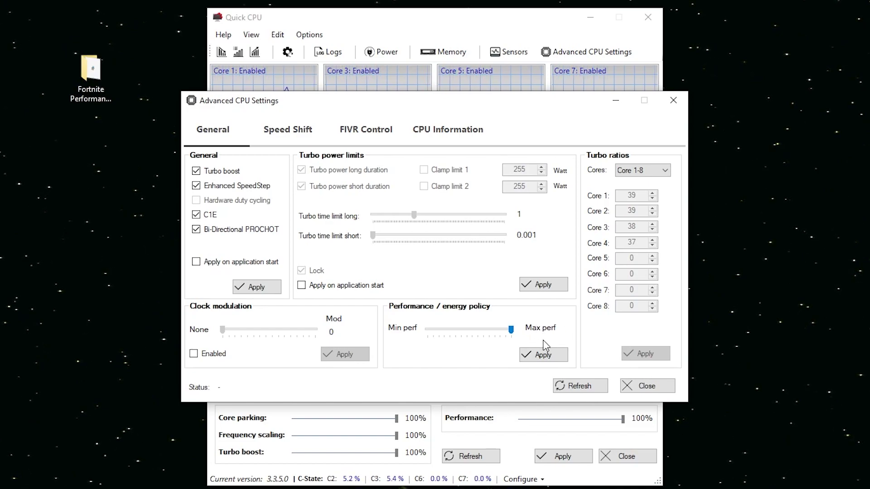
pyautogui.click(543, 355)
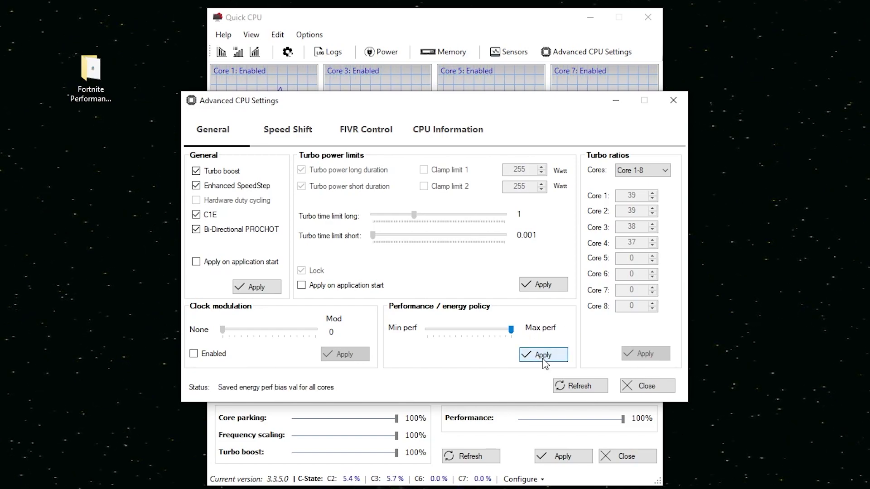
pyautogui.click(647, 385)
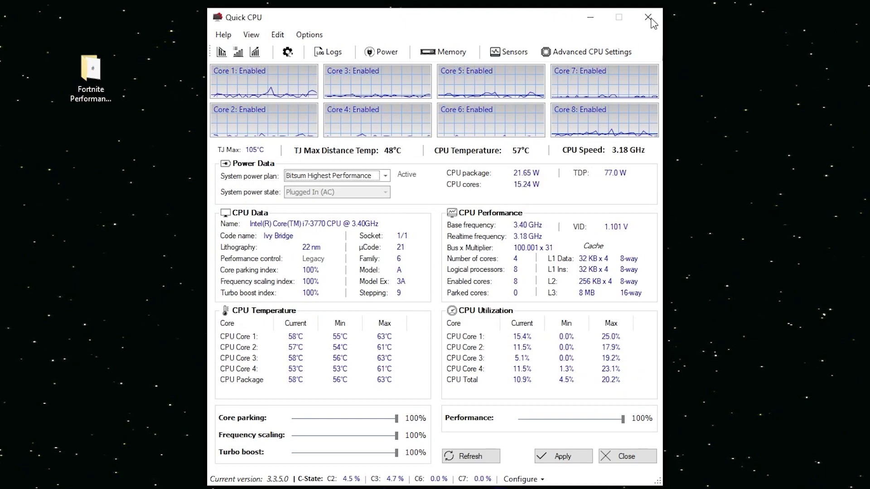
pyautogui.click(589, 20)
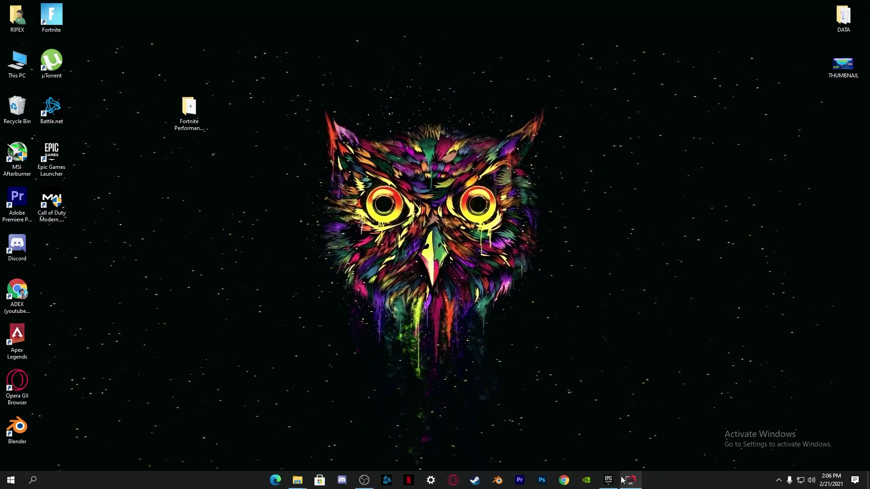
# Step: Exit Quick CPU entirely from its taskbar preview, leaving a clear desktop
pyautogui.moveTo(631, 480)
pyautogui.click(649, 413)
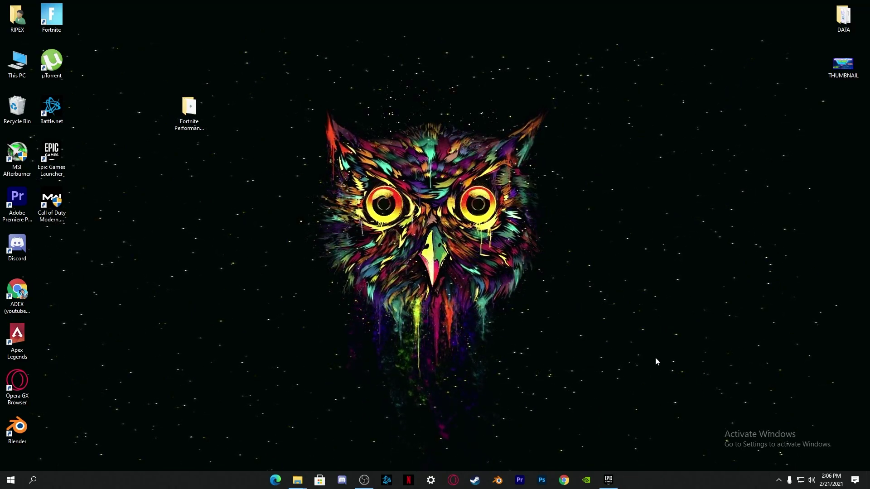